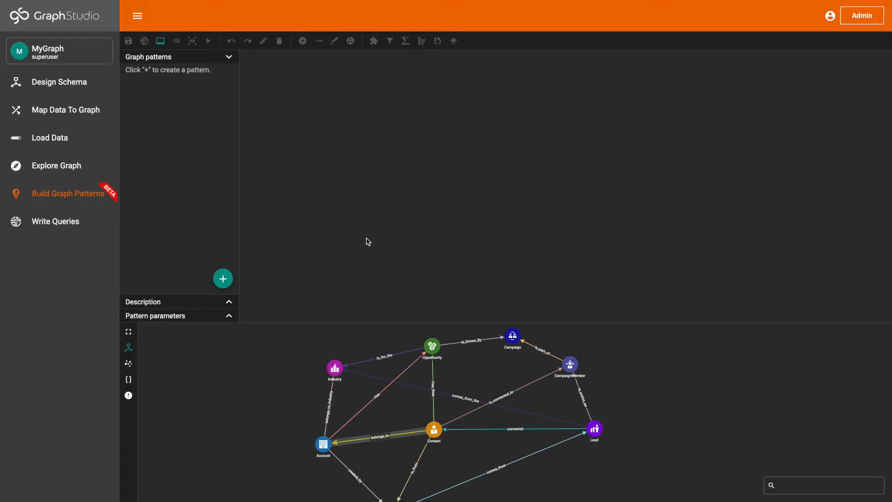
Step: Create a new graph pattern named findContactsAndAccountsOfUnclosedOpportunities
click(223, 278)
click(334, 257)
text(findContact)
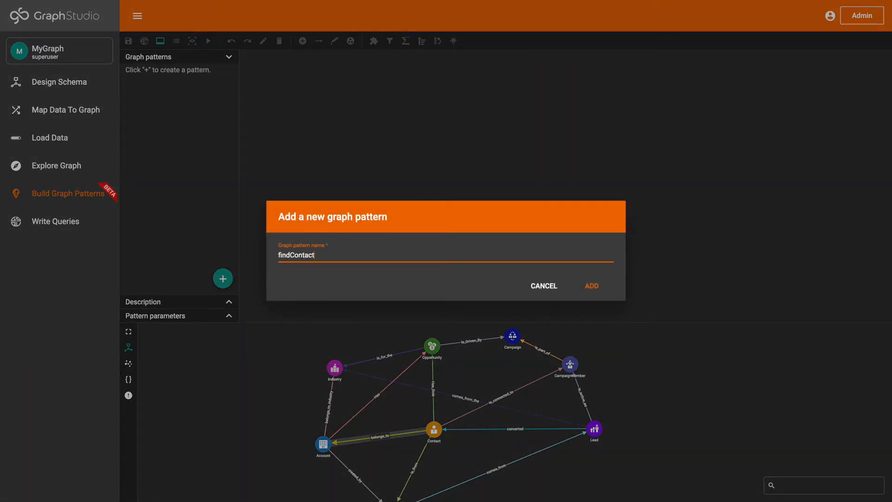
text(sAndAccounts)
text(OfUnclos)
text(edOppor)
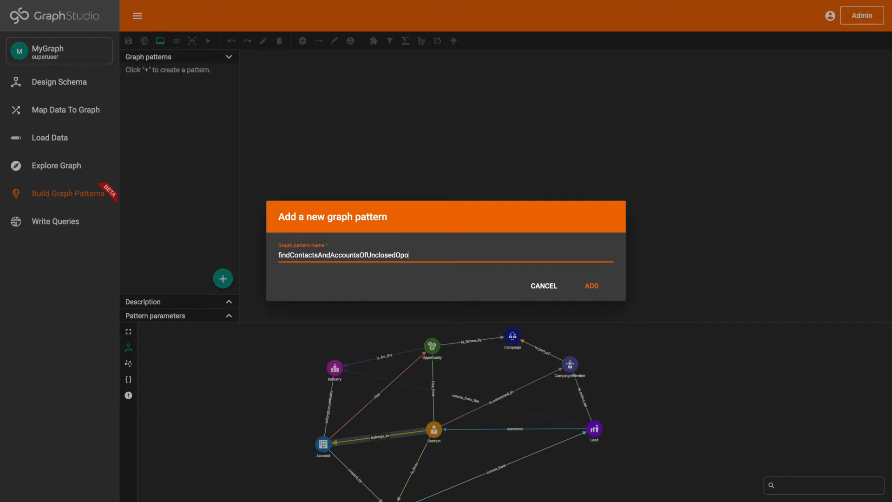
text(tunitites)
key(BackSpace)
click(590, 285)
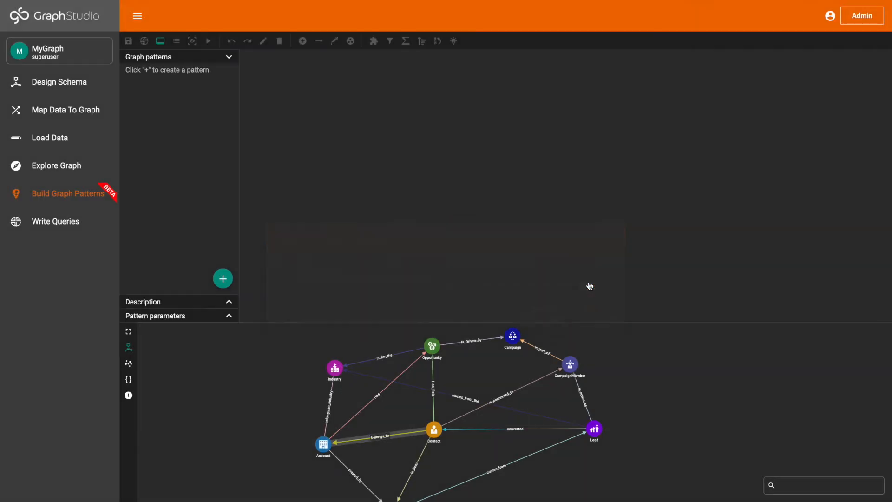
Step: Save the pattern description "Find the contacts and accounts of the top 100 unclosed opportunities with a probability greater than 50"
click(228, 302)
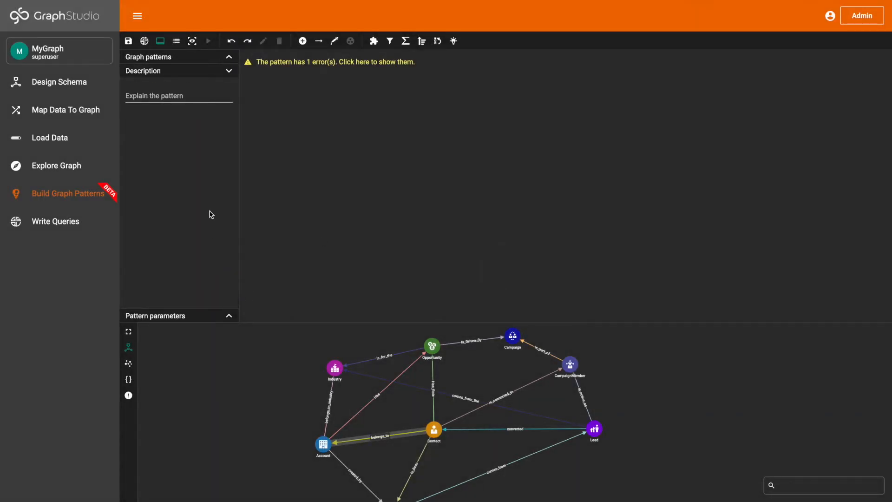
click(202, 98)
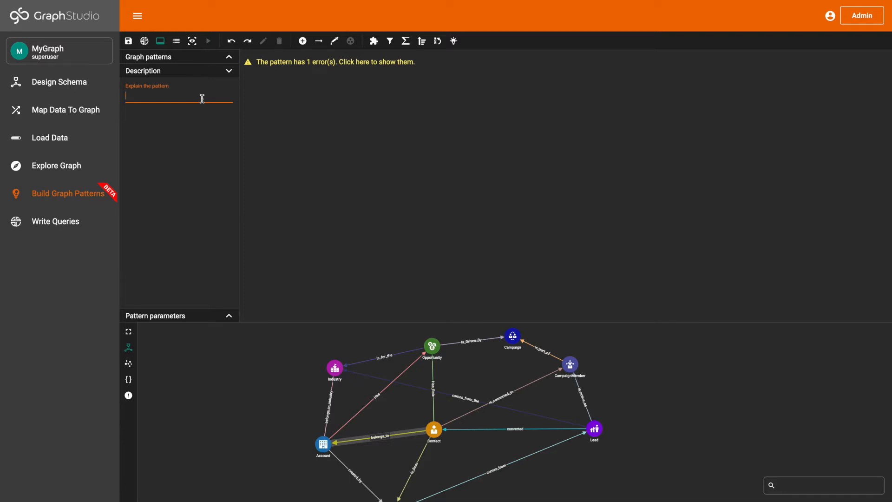
text(Find the contacts and a)
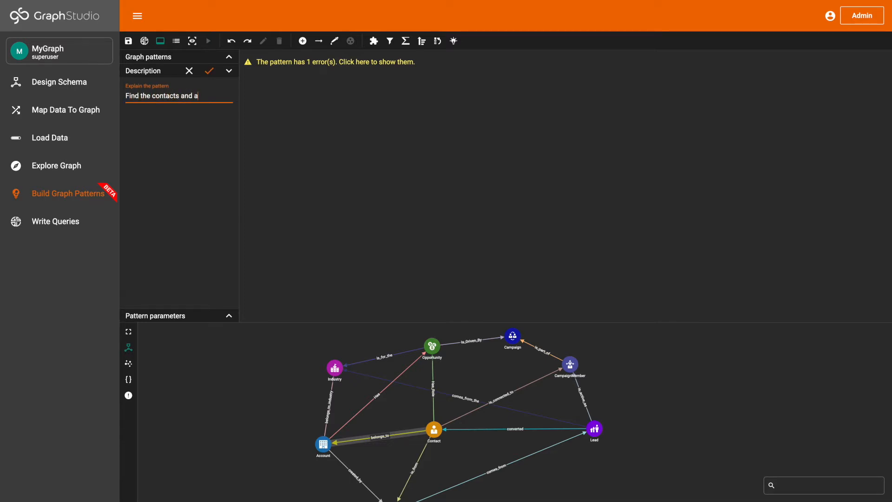
text(ccounts of the top)
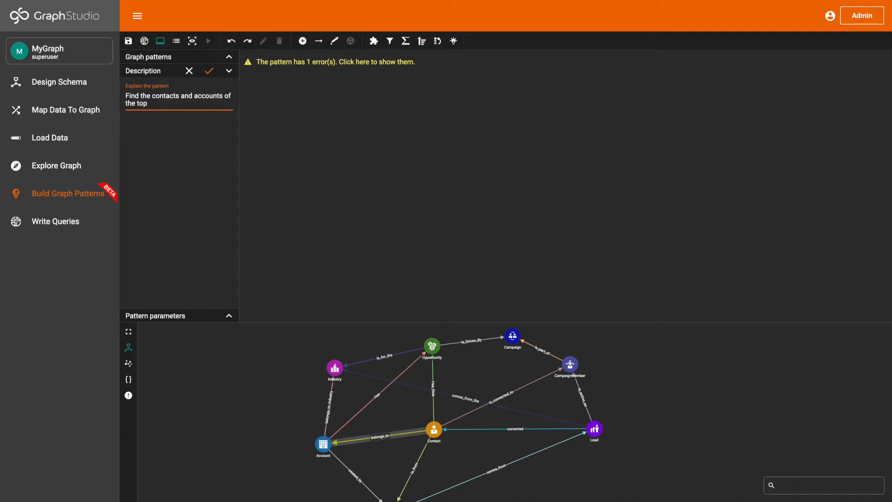
text( 100 unclosed opportutniti)
key(BackSpace)
key(BackSpace)
key(BackSpace)
text(nities)
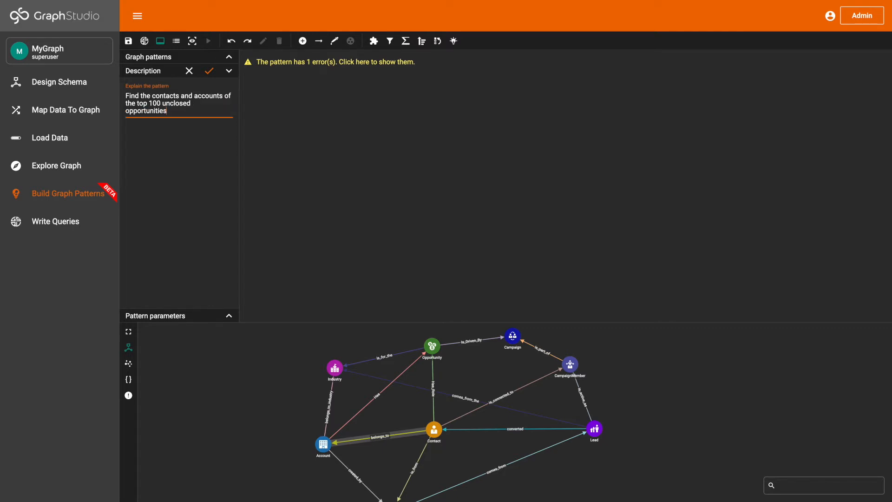
text( with a probability greater than)
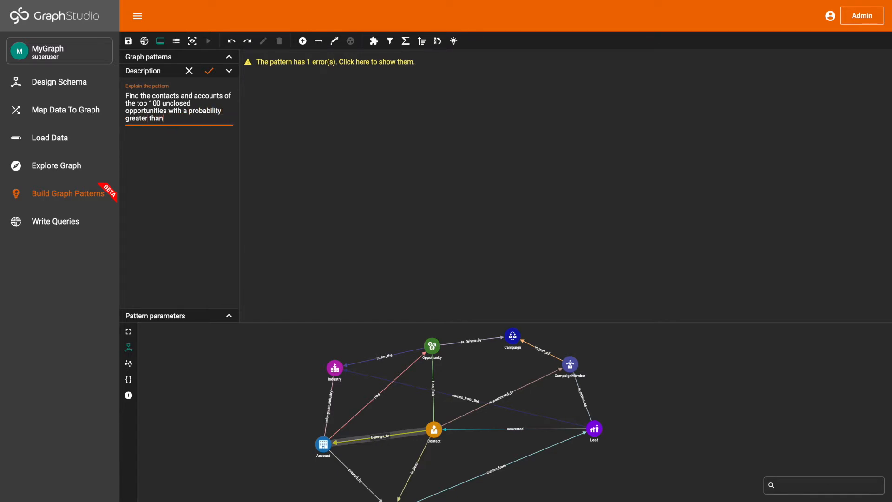
text( 50)
click(209, 71)
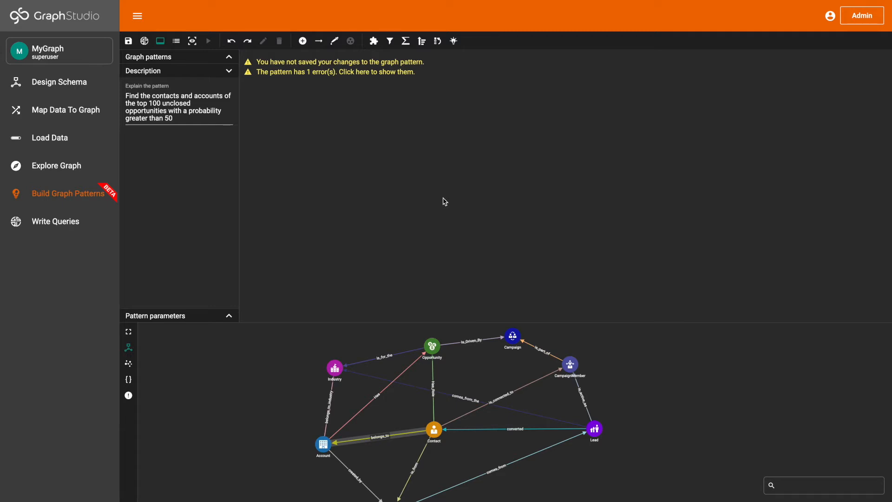
Step: Enlarge the schema graph, examine how Contact, Account and Opportunity are connected, and restore the split view
click(130, 332)
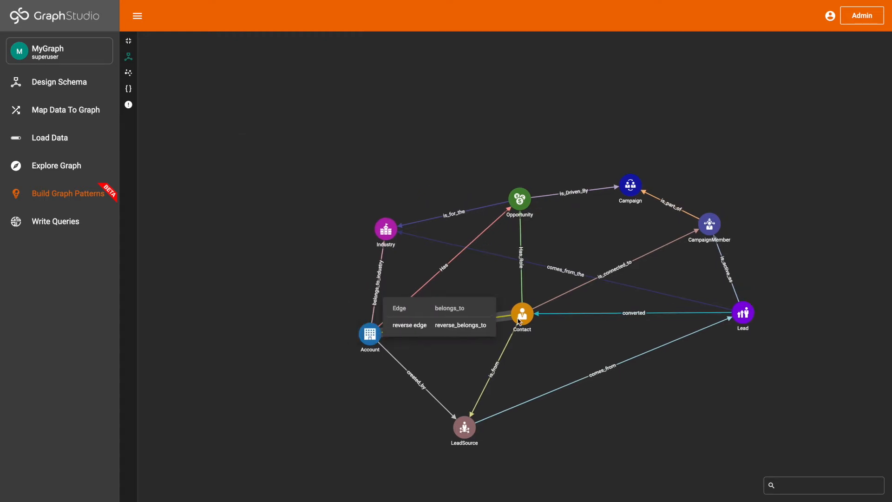
mouse_move(531, 321)
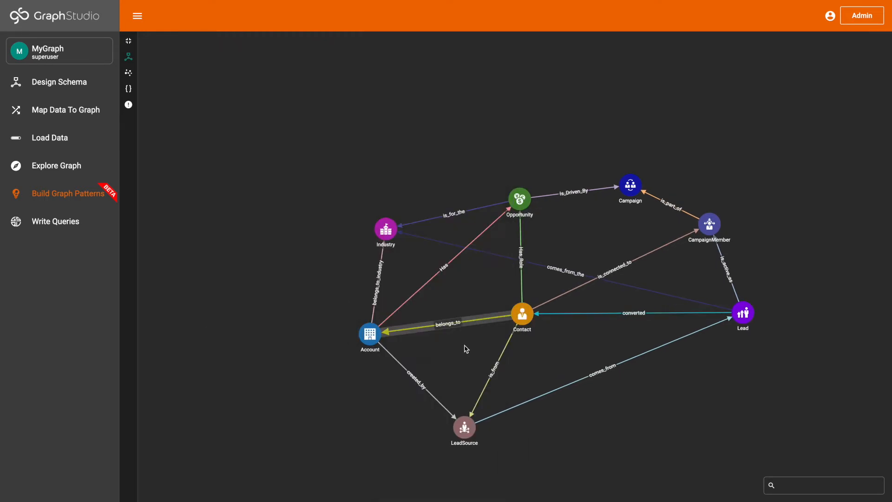
mouse_move(376, 337)
mouse_move(524, 289)
mouse_move(522, 208)
click(129, 41)
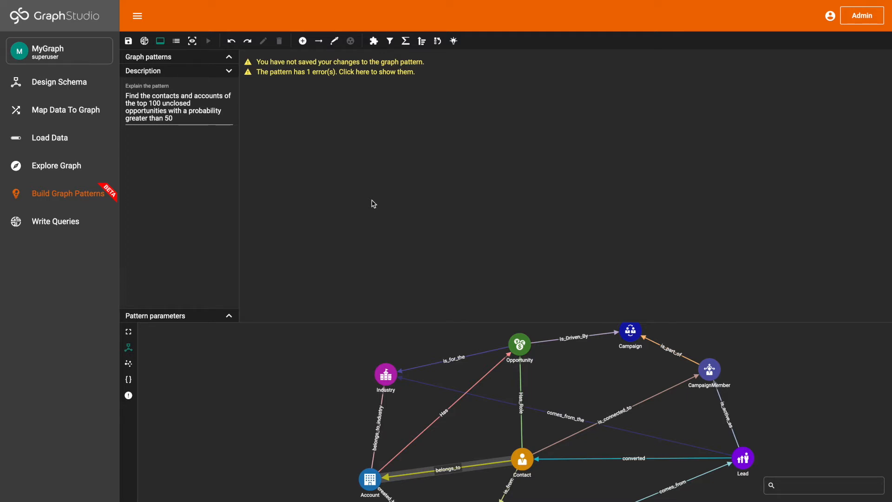
Step: Pick the Has_Role edge between Contact and Opportunity and the belongs_to edge between Contact and Account from the schema into the pattern
click(334, 41)
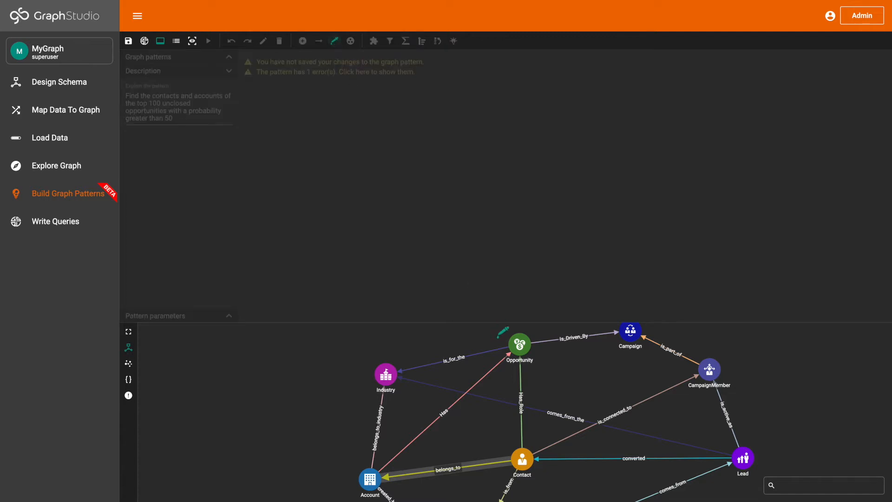
click(521, 376)
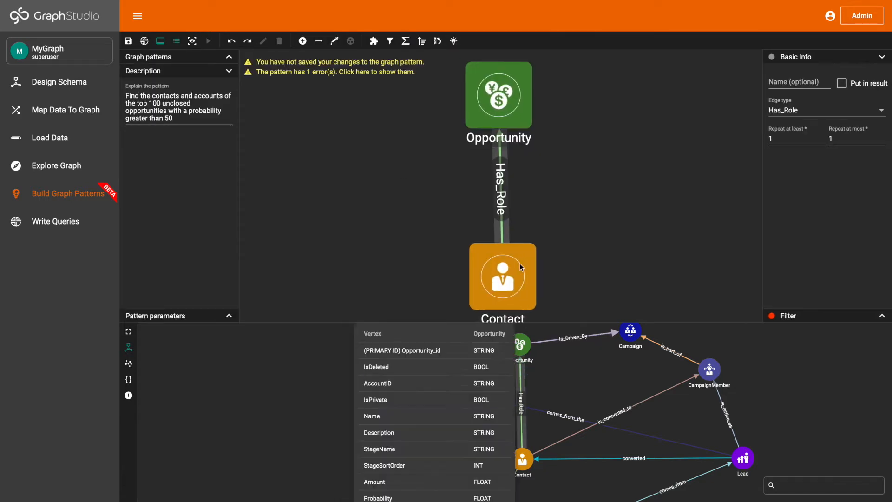
drag(517, 279, 472, 181)
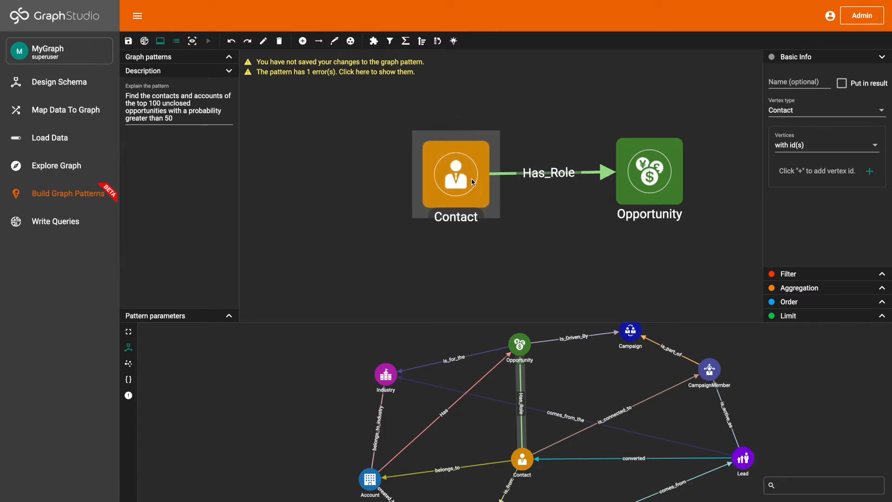
drag(481, 433, 485, 402)
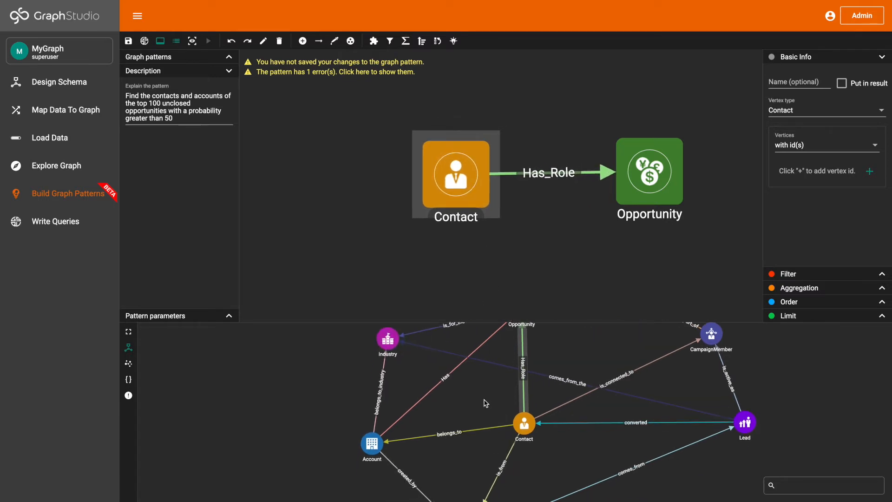
click(338, 41)
click(458, 431)
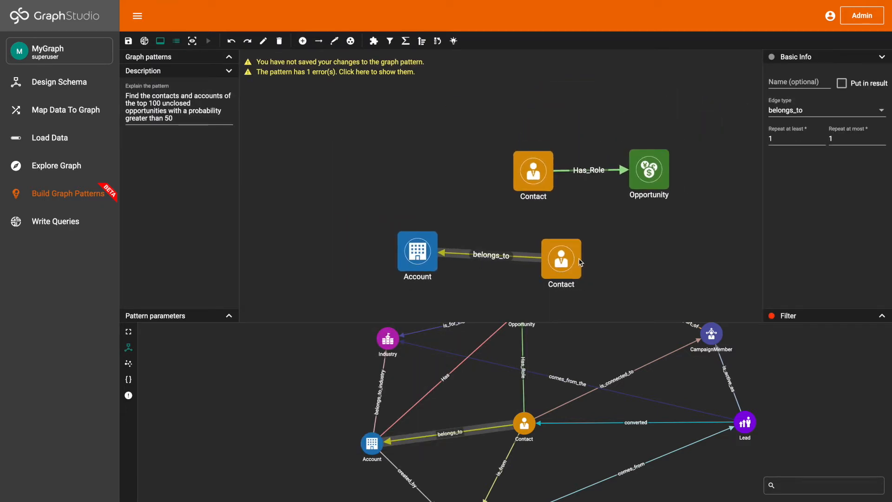
Step: Merge the pattern's two Contact vertices into one and line up Account, Contact and Opportunity in a horizontal row
click(566, 244)
shift+click(535, 183)
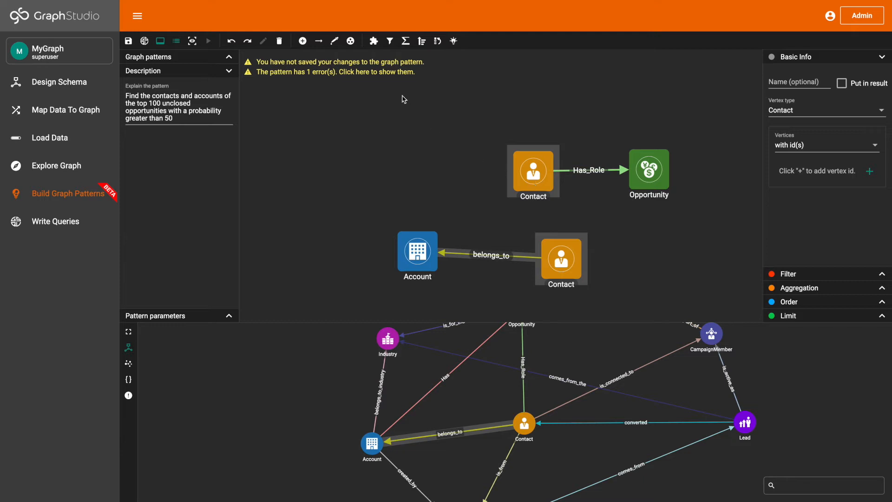
click(351, 41)
click(381, 203)
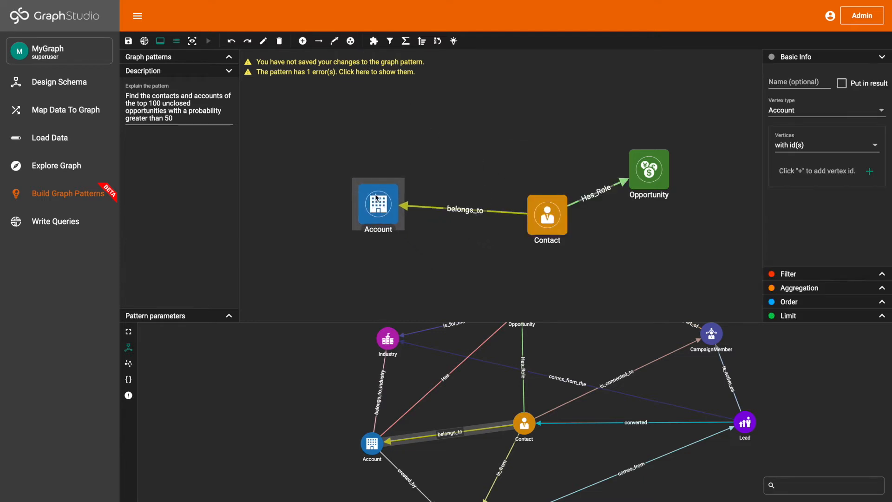
click(544, 227)
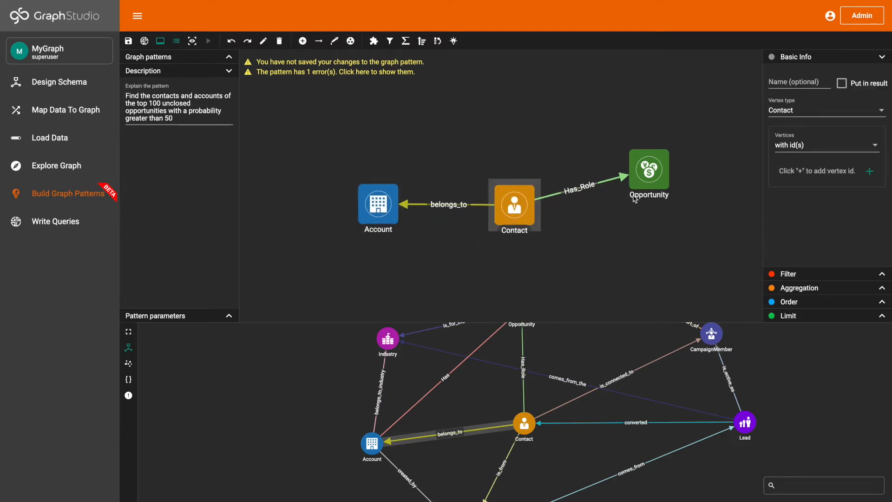
drag(662, 183, 664, 218)
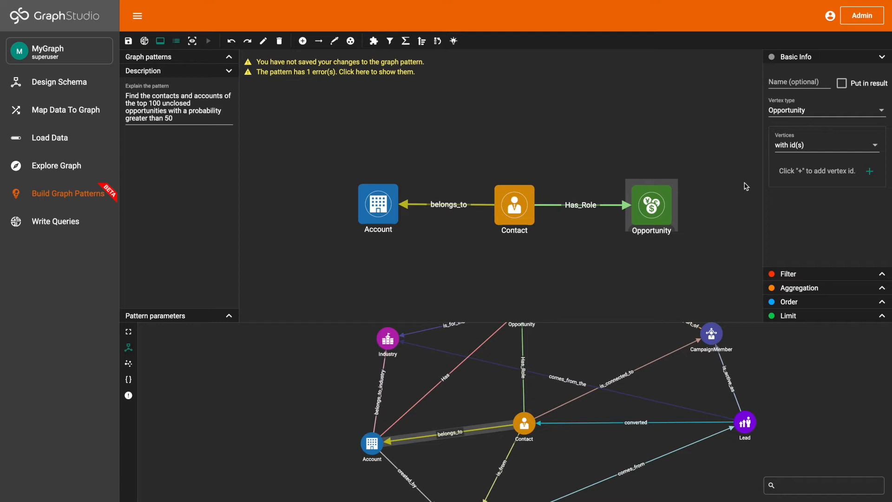
Step: Add a filter to the Opportunity vertex using the Condition1 AND Condition2 type
click(785, 270)
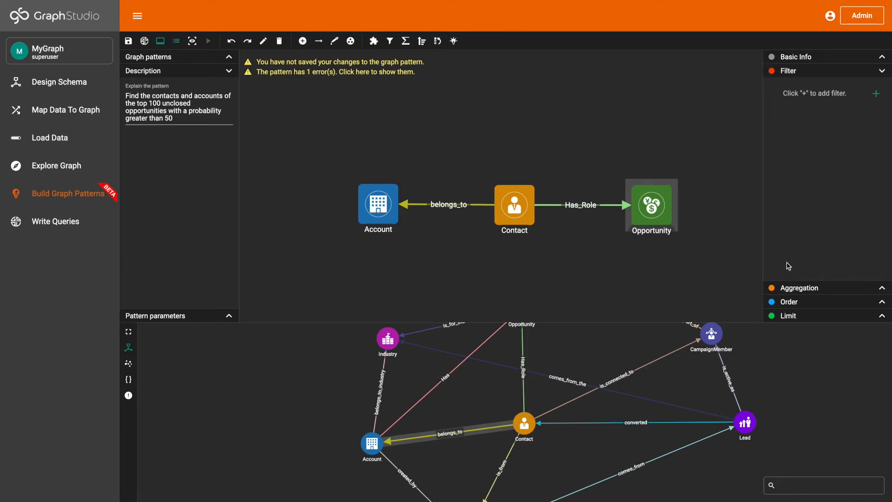
click(875, 94)
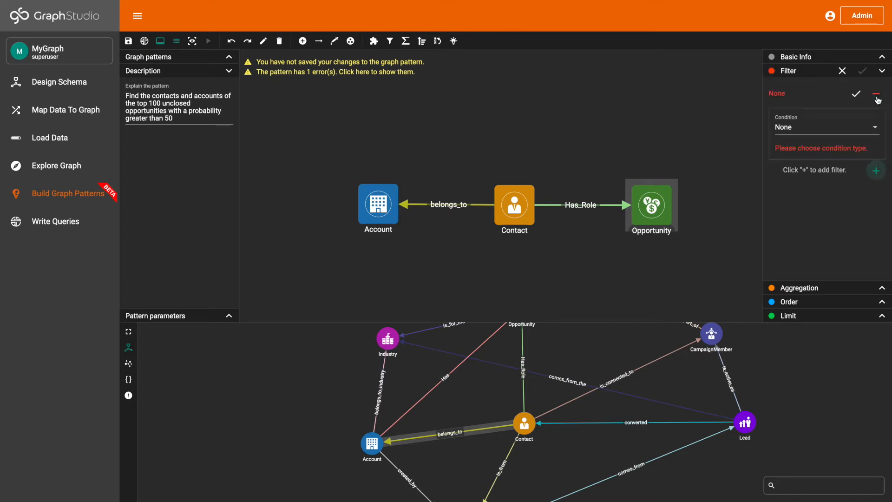
click(836, 130)
scroll(831, 193, down, 3)
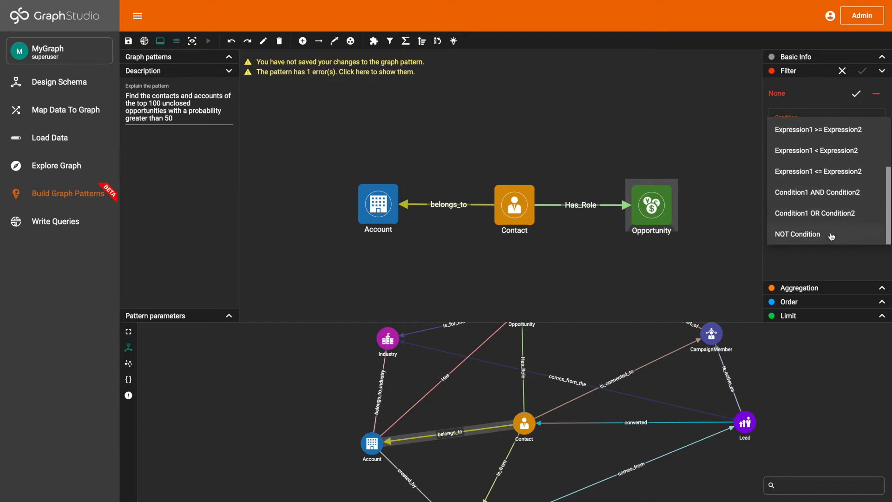
click(832, 198)
Step: Make Condition 1 an Expression1 == Expression2 comparison with the IsClosed attribute as Expression 1
scroll(832, 169, down, 1)
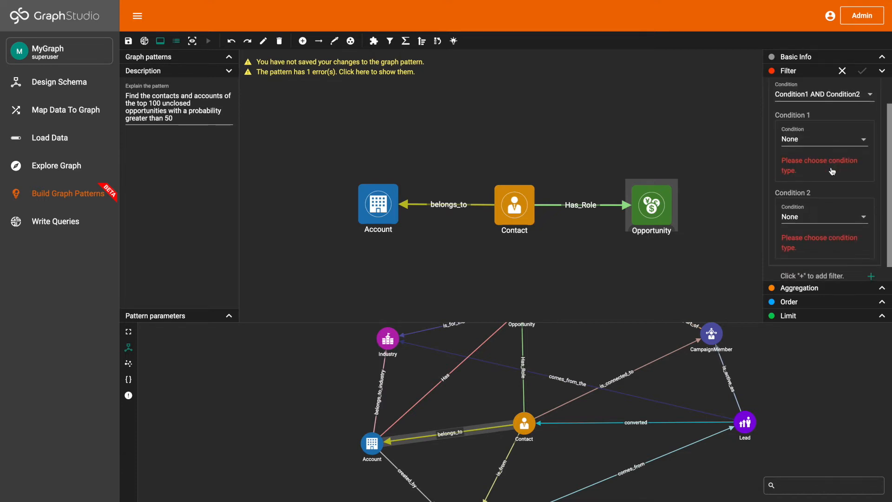
click(829, 139)
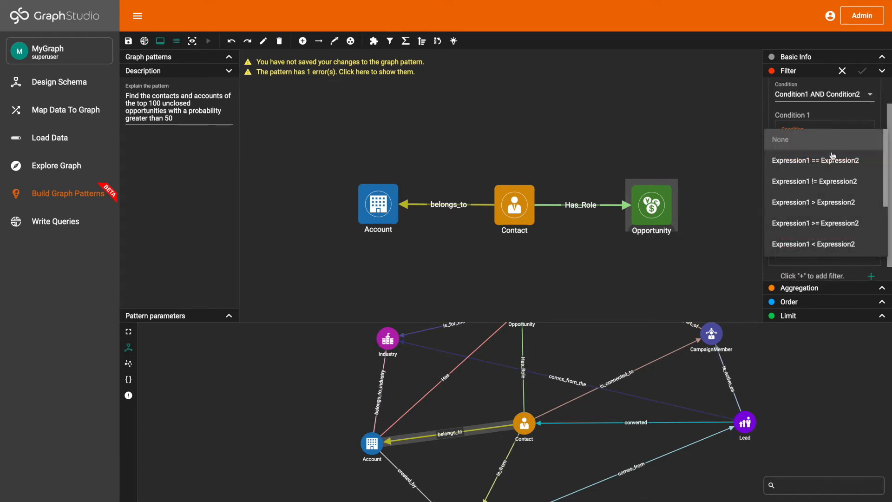
click(832, 159)
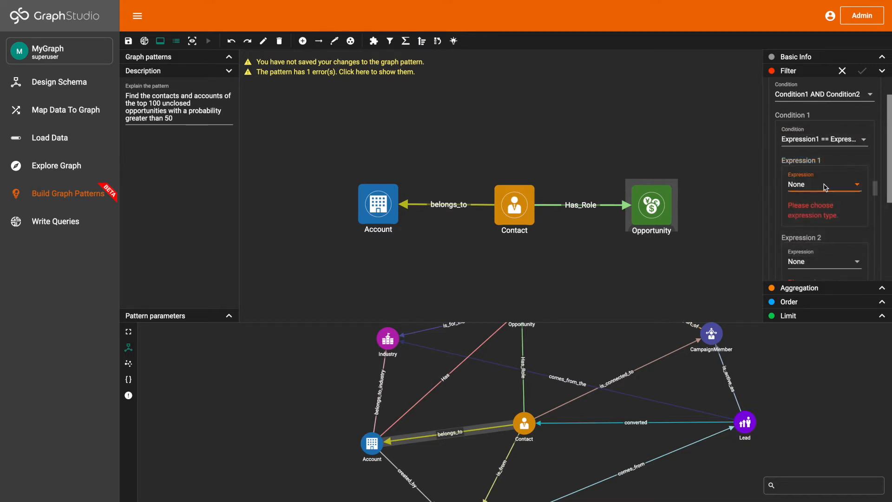
click(824, 185)
scroll(824, 229, down, 4)
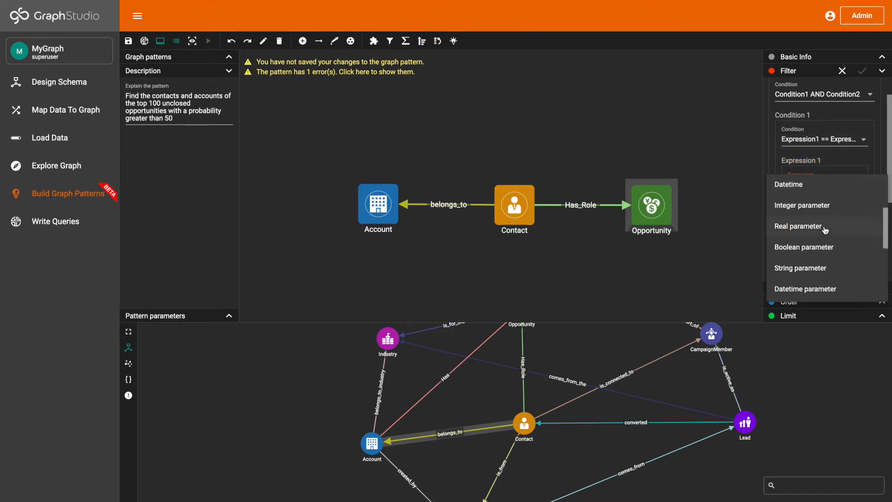
scroll(825, 229, down, 1)
click(826, 255)
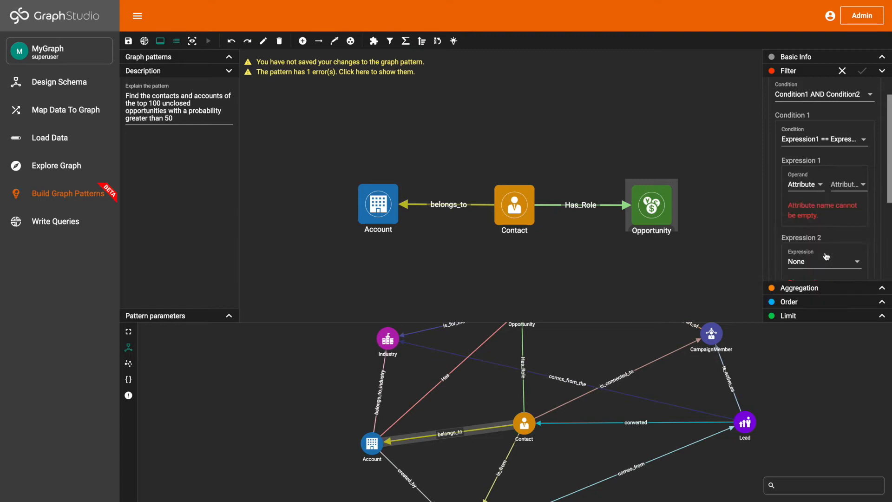
click(842, 188)
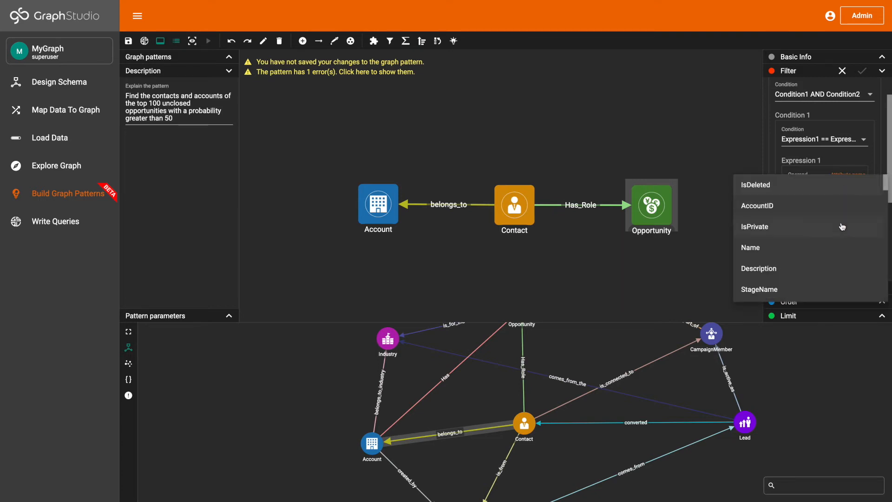
scroll(841, 242, down, 4)
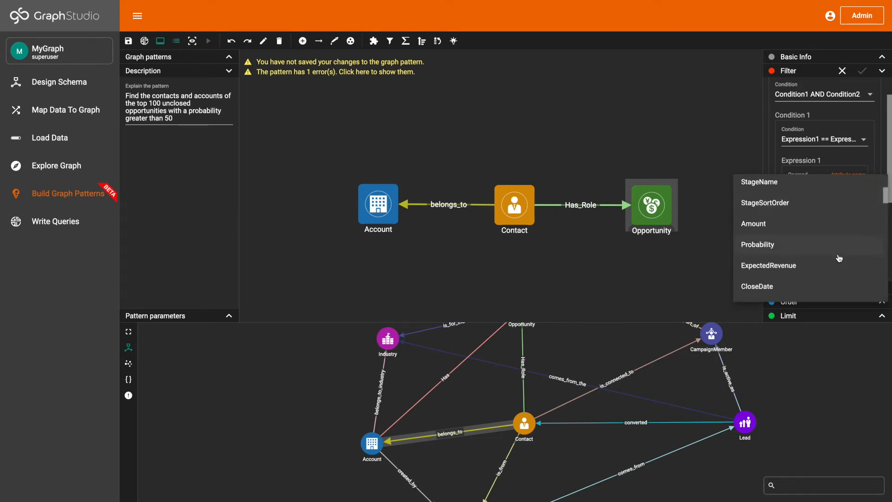
scroll(836, 251, down, 4)
click(826, 224)
Step: Set Expression 2 of Condition 1 to a Boolean operand with the value False
scroll(839, 235, down, 1)
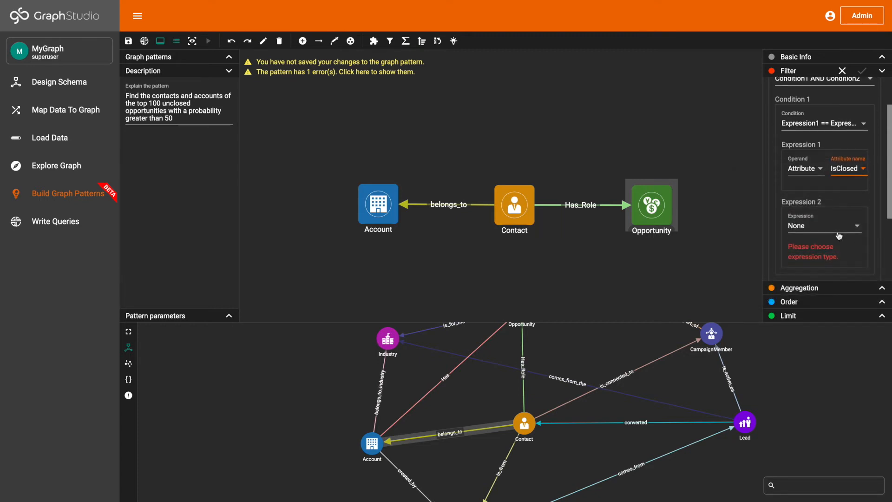
click(840, 234)
scroll(842, 265, down, 3)
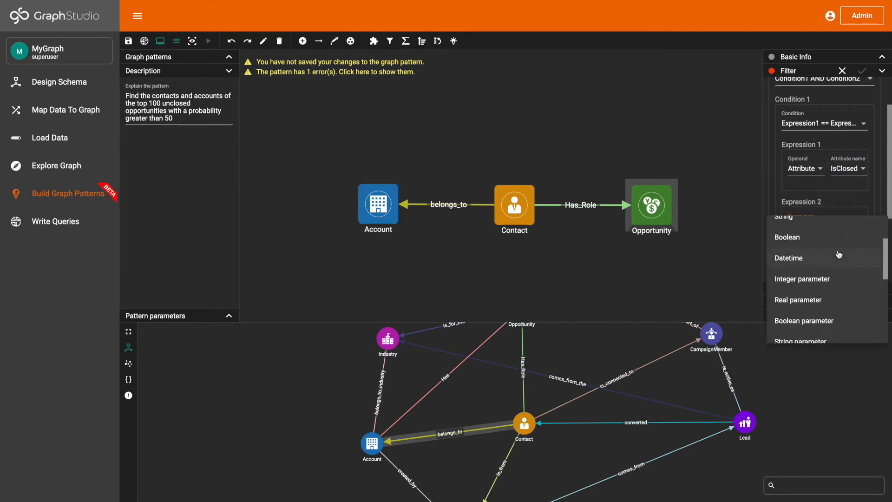
click(837, 249)
click(846, 224)
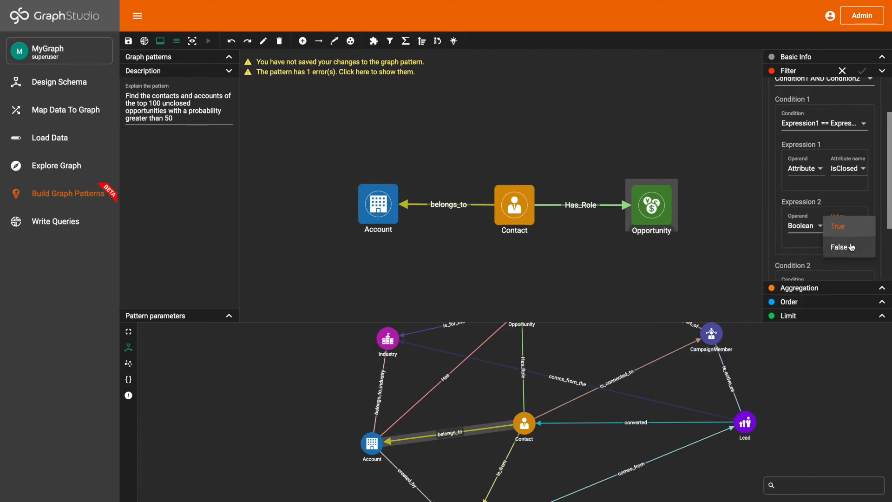
click(853, 248)
Step: Make Condition 2 of the Opportunity filter an Expression1 > Expression2 comparison
scroll(839, 216, down, 5)
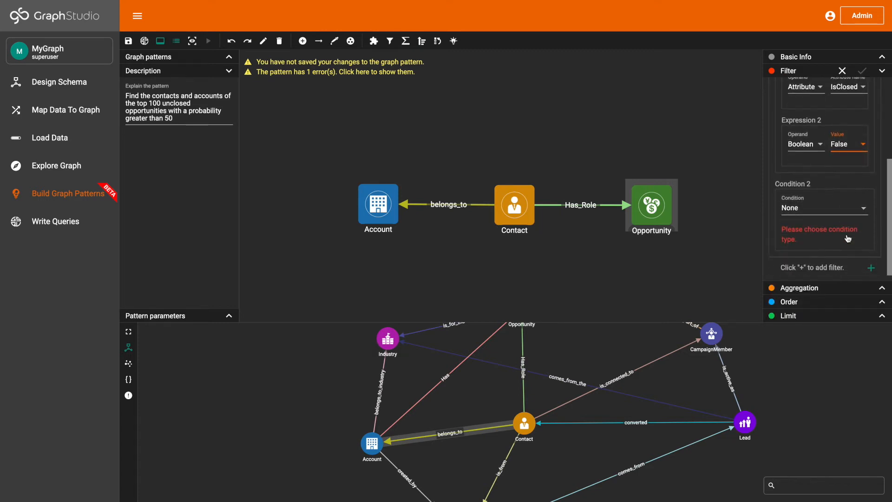
click(838, 208)
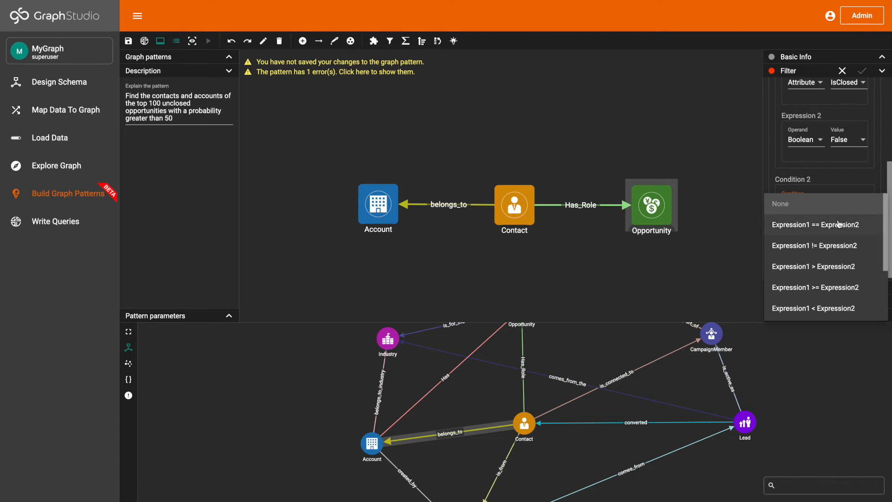
scroll(839, 225, down, 2)
scroll(839, 225, up, 2)
scroll(839, 225, up, 1)
scroll(839, 225, down, 1)
scroll(838, 224, down, 1)
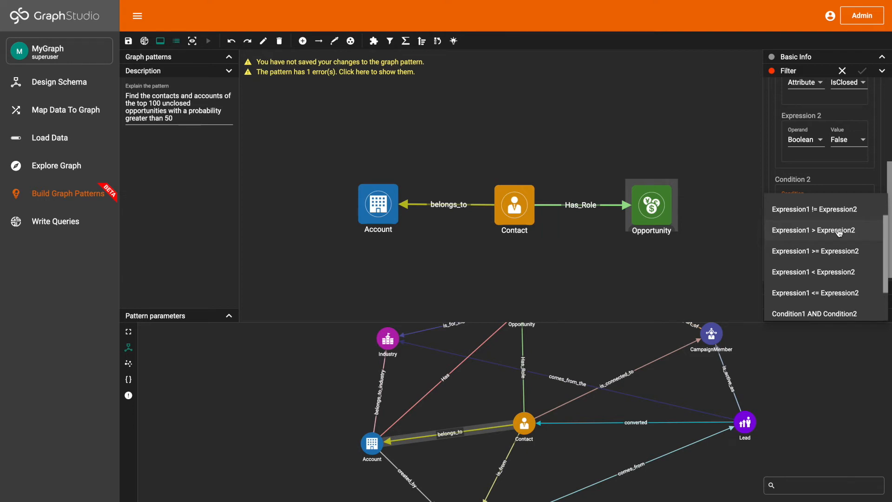
click(838, 230)
Step: Set Expression 1 of Condition 2 to the Probability attribute
scroll(833, 213, down, 2)
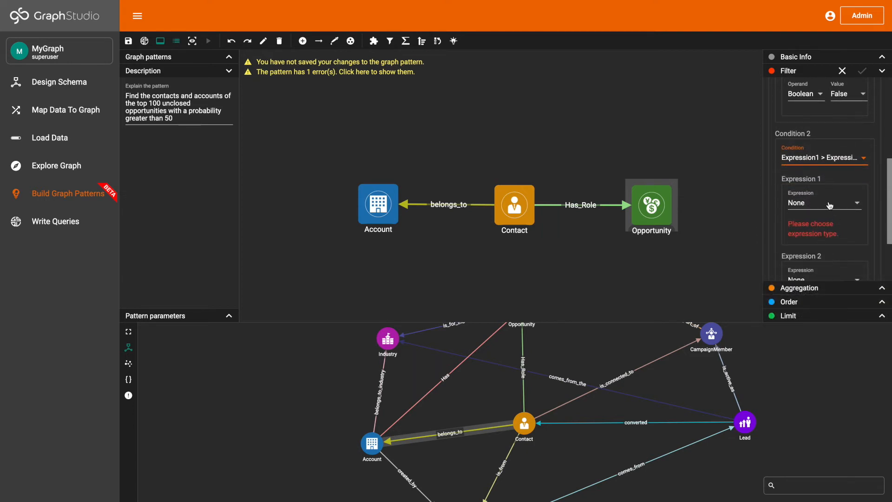
click(830, 205)
scroll(834, 253, down, 5)
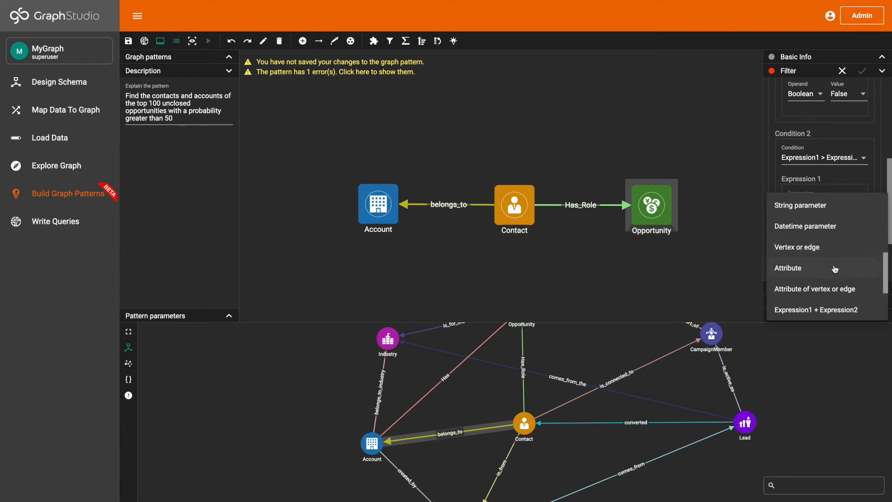
click(834, 269)
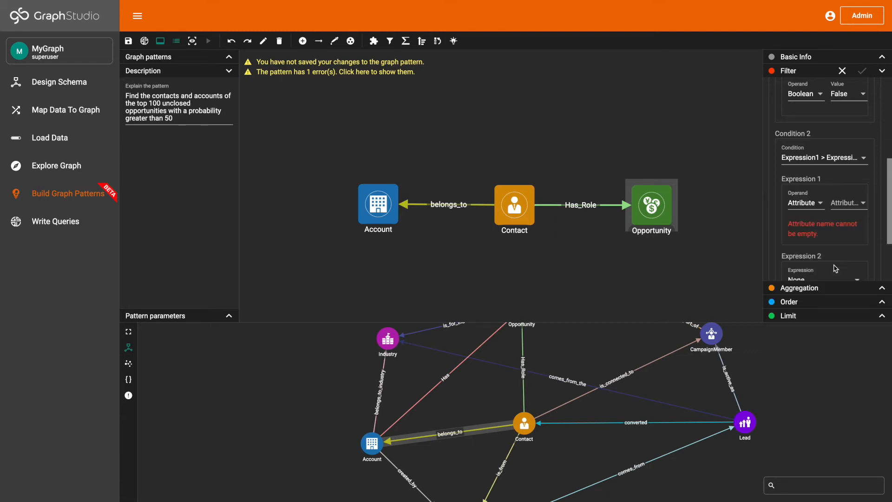
click(844, 208)
scroll(844, 245, down, 4)
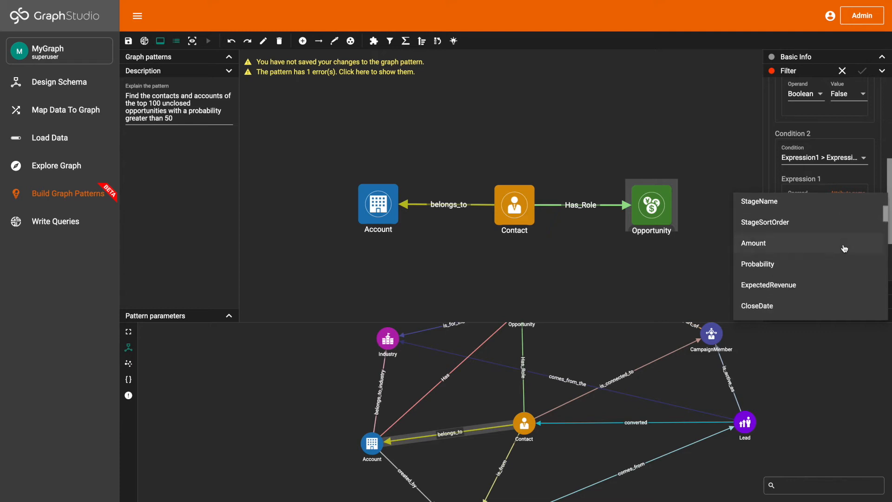
click(842, 264)
Step: Set Expression 2 of Condition 2 to a real number with the value 50
scroll(853, 221, down, 2)
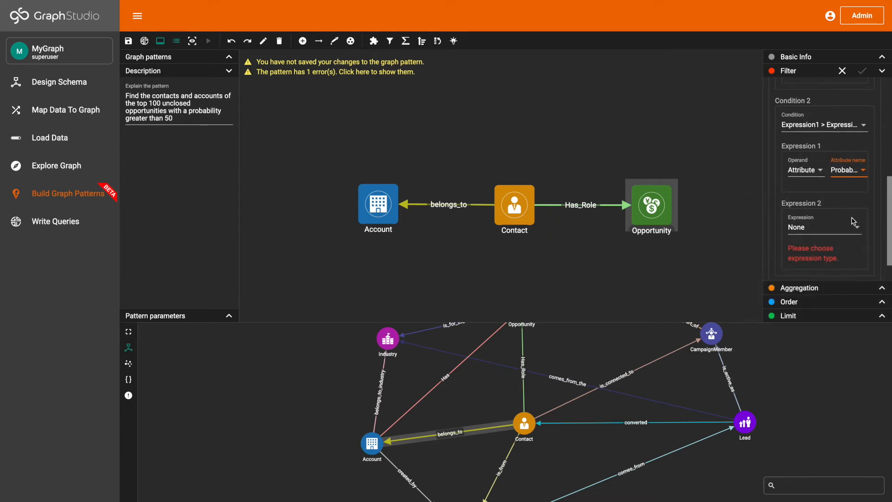
click(843, 207)
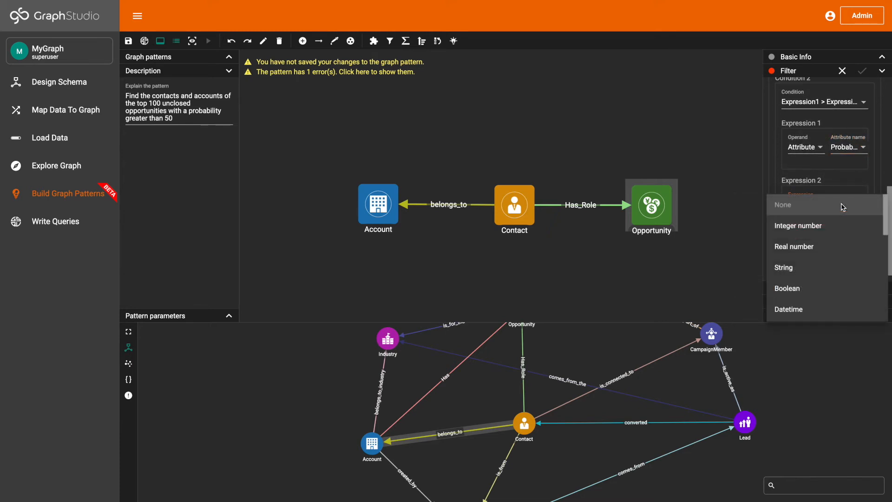
scroll(844, 227, down, 1)
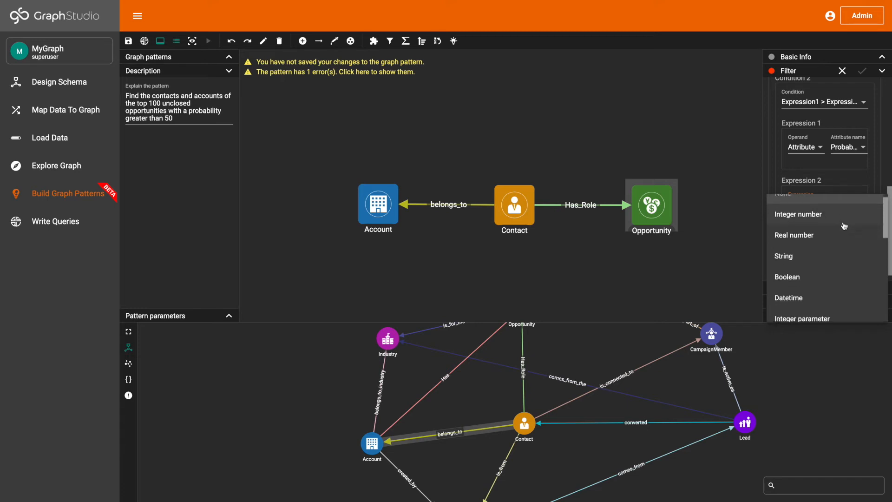
click(847, 233)
click(841, 217)
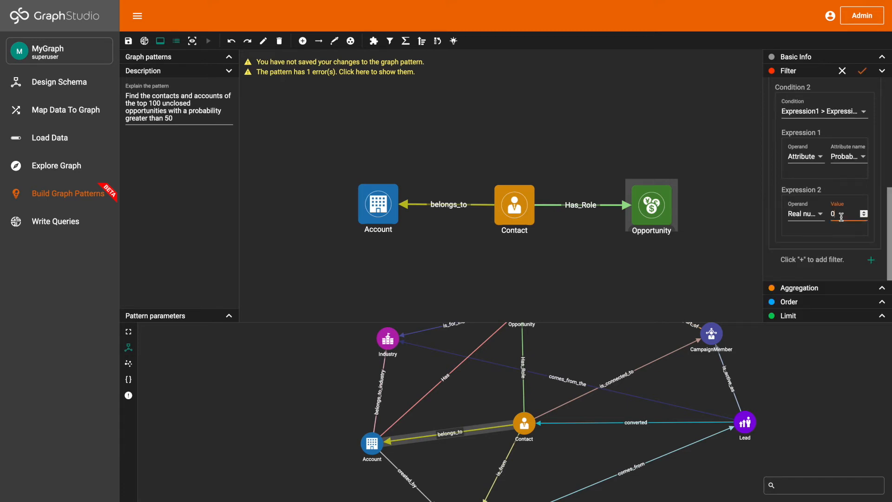
key(BackSpace)
text(50)
Step: Save and apply the filter to the Opportunity vertex, and space the Account and Contact vertices clear of the widened Opportunity box
scroll(855, 96, up, 5)
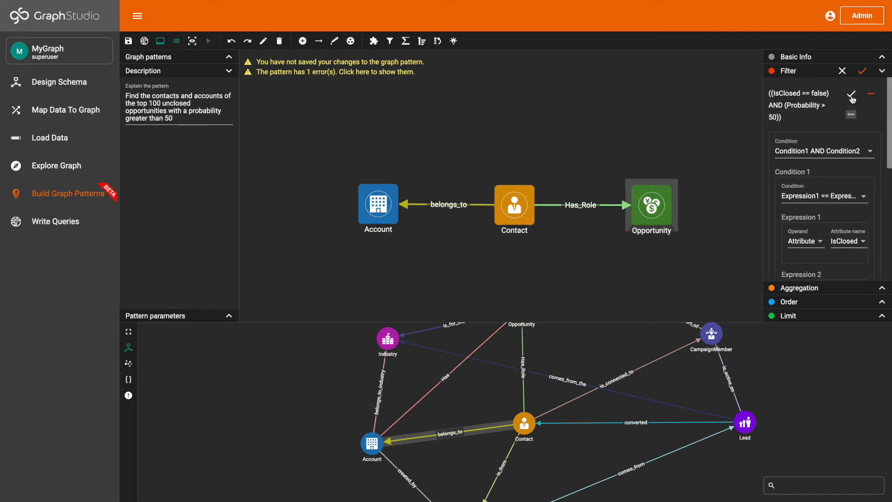
click(852, 96)
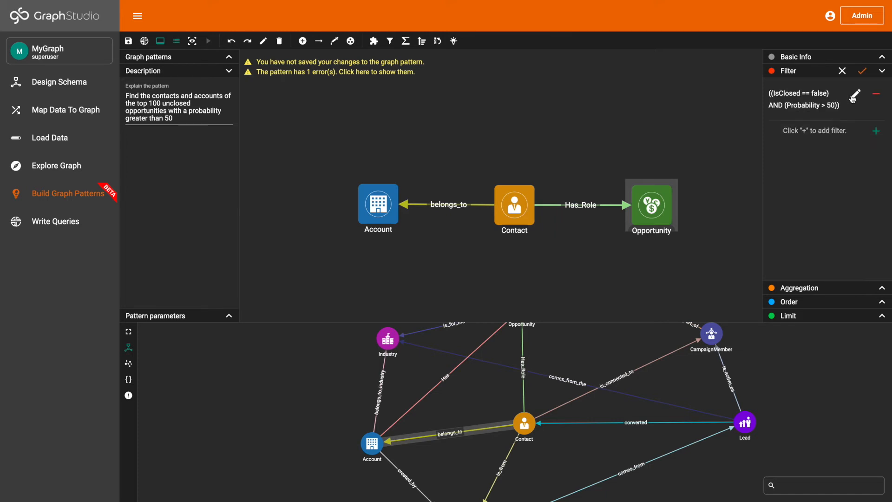
click(862, 72)
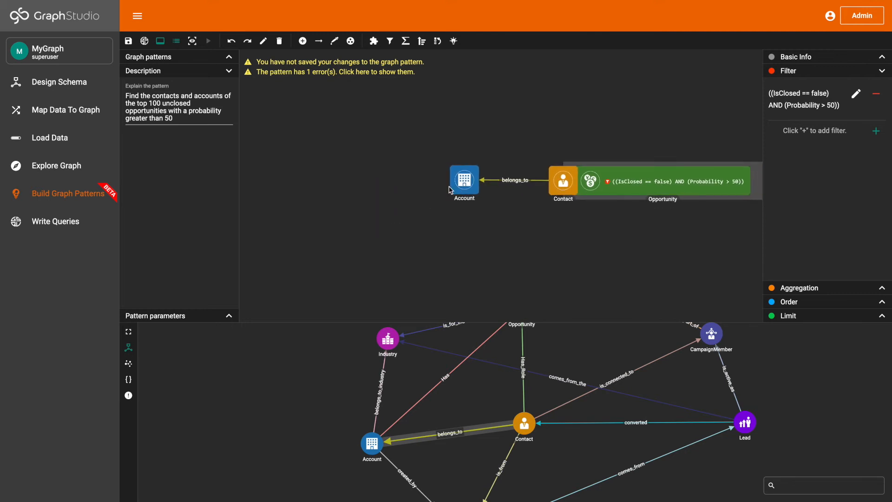
drag(554, 180, 492, 183)
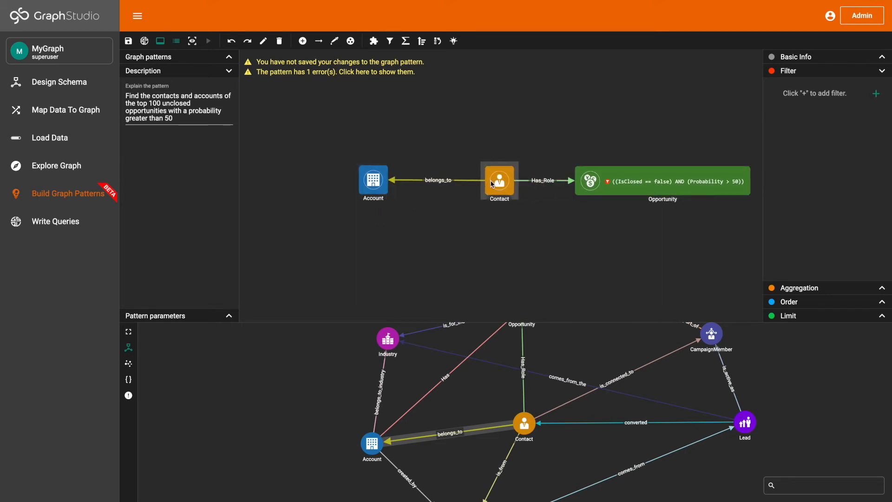
Step: Add an order-by entry to the Opportunity vertex that uses the ExpectedRevenue attribute
click(608, 177)
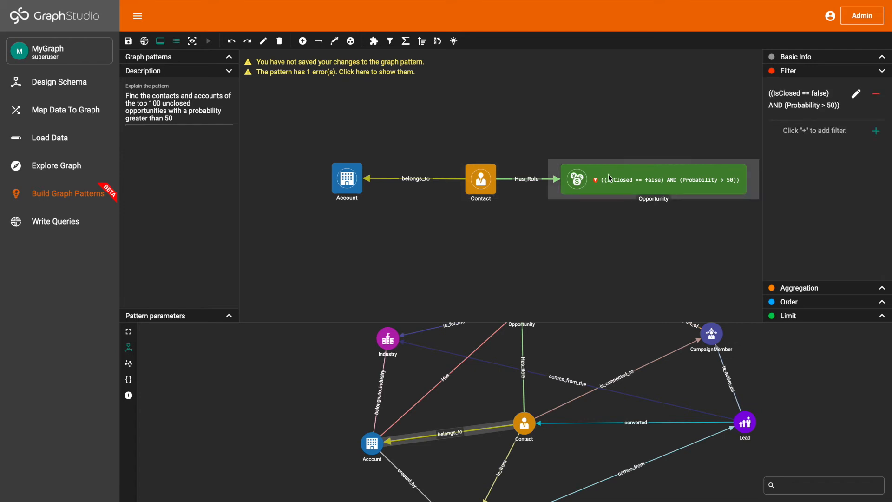
click(788, 301)
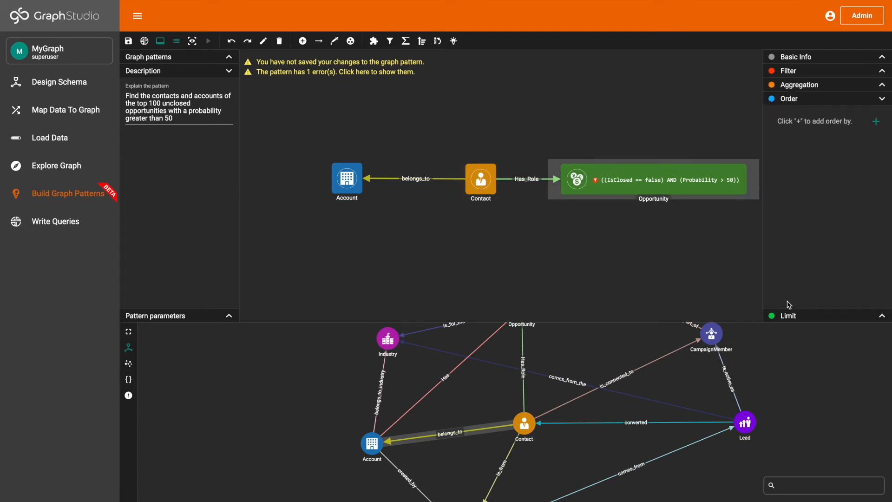
click(876, 122)
click(836, 157)
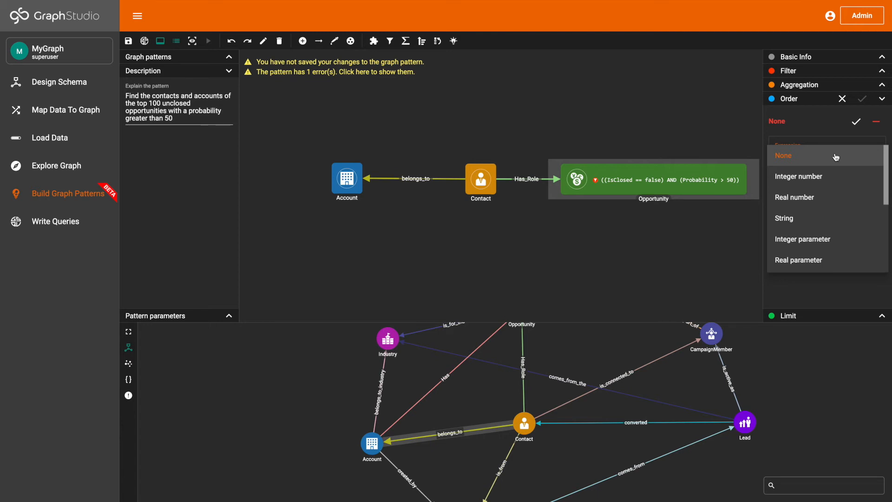
scroll(835, 215, down, 5)
scroll(831, 209, up, 1)
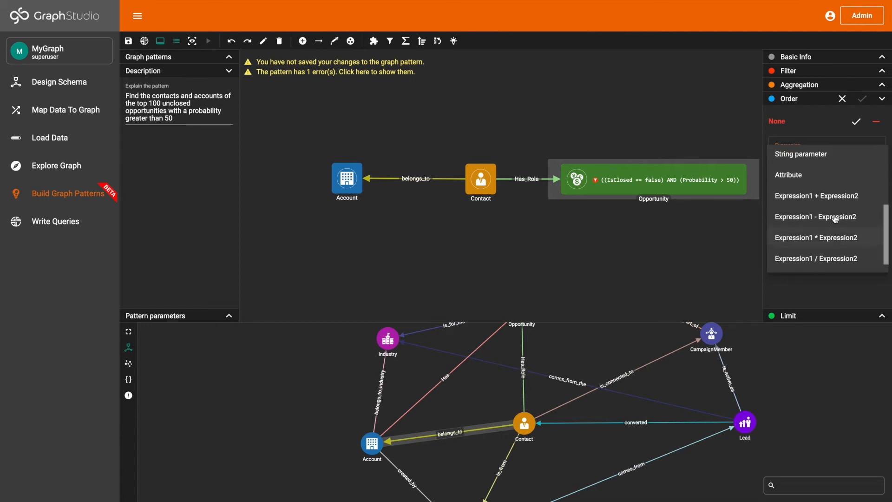
click(828, 186)
click(857, 161)
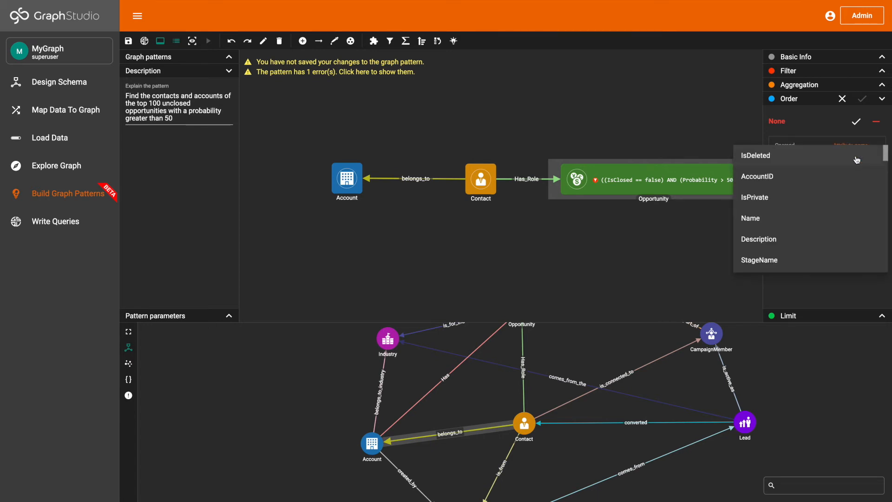
scroll(836, 201, down, 6)
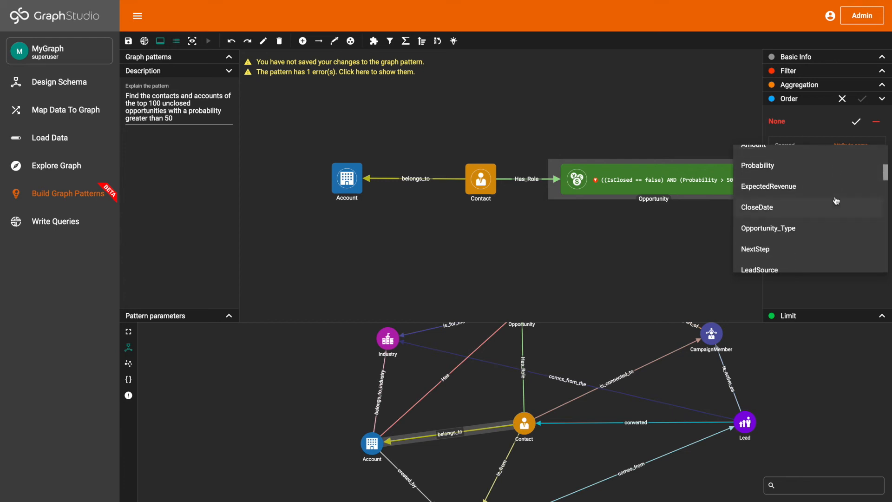
click(830, 191)
Step: Set the ExpectedRevenue order type to descending and apply the ordering to the Opportunity vertex
click(827, 201)
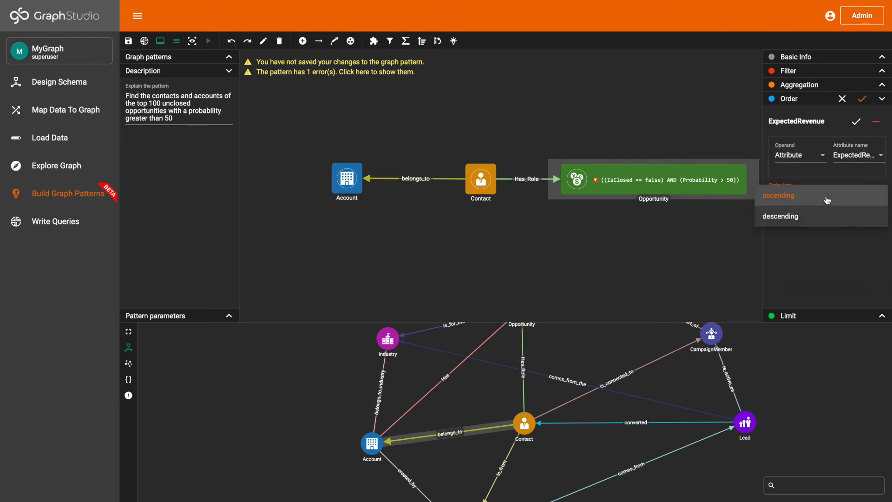
click(822, 214)
click(857, 122)
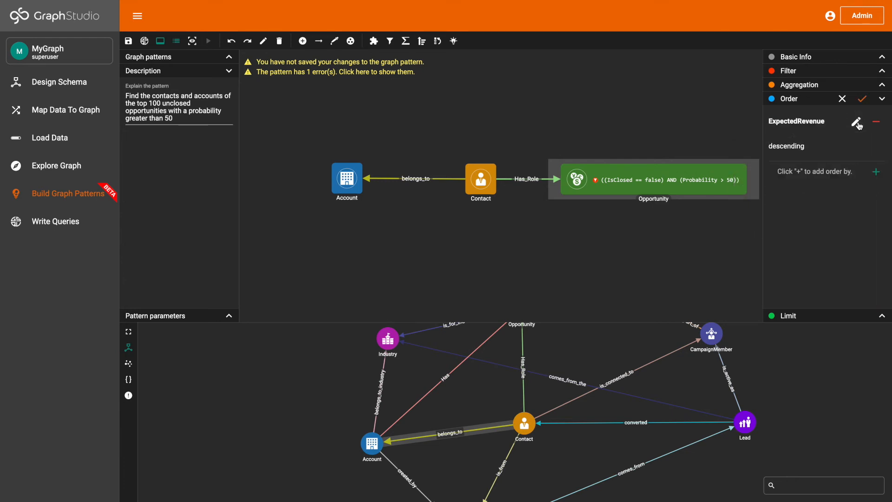
click(862, 100)
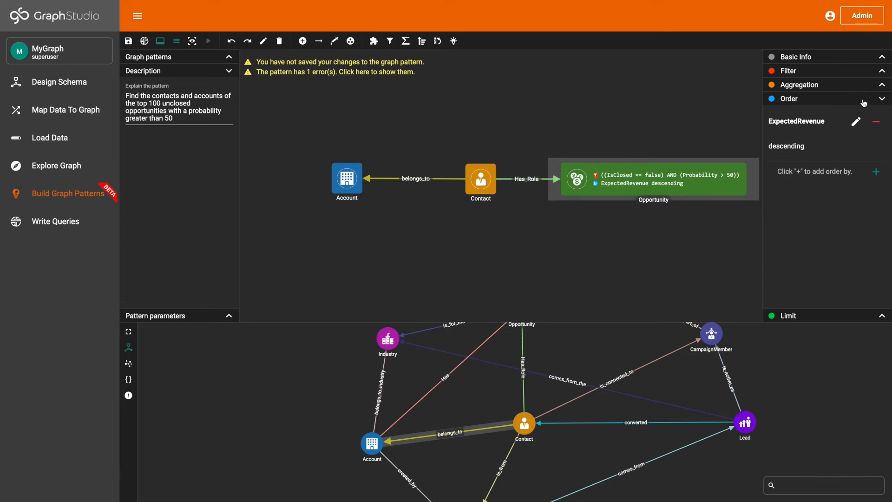
Step: Enable the limit on the Opportunity vertex, set it to 100 and apply it
click(815, 315)
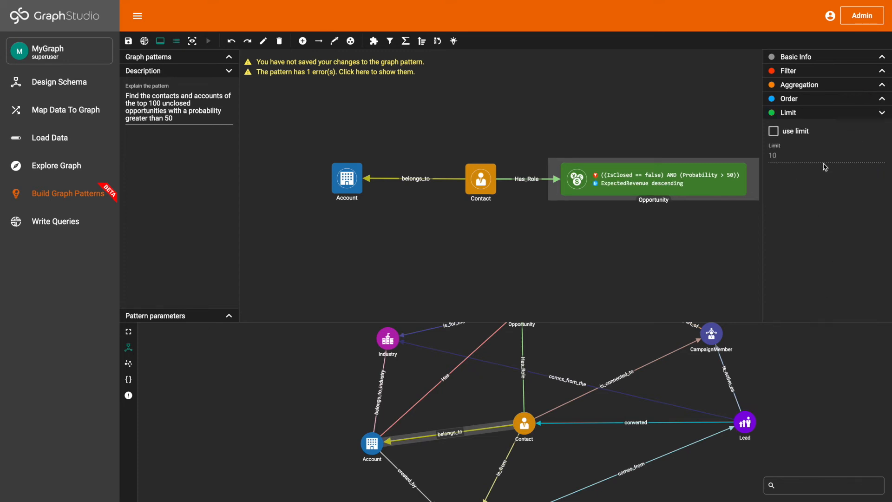
click(773, 130)
click(783, 158)
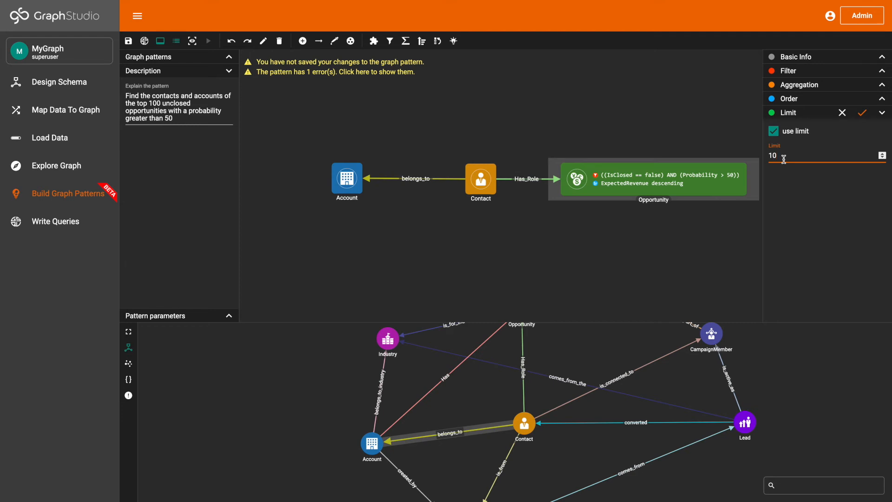
click(862, 112)
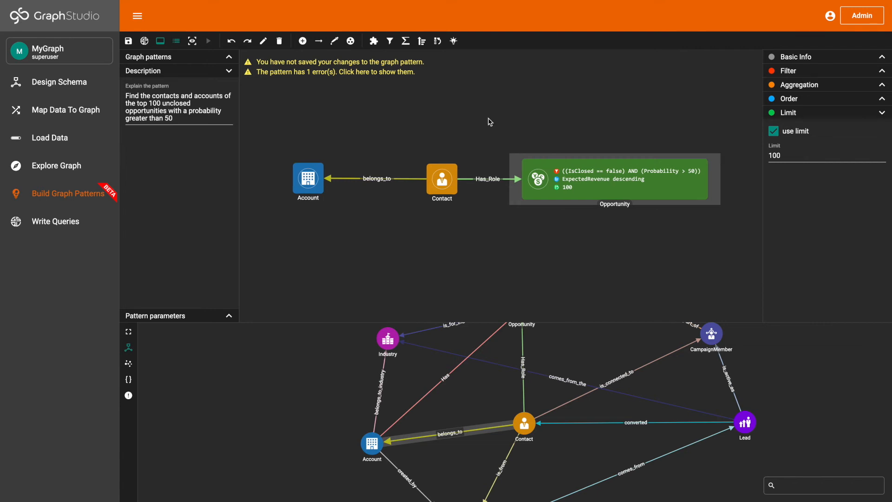
Step: Mark Account, belongs_to, Contact, Has_Role and Opportunity as part of the pattern's result, and save the graph pattern
click(454, 41)
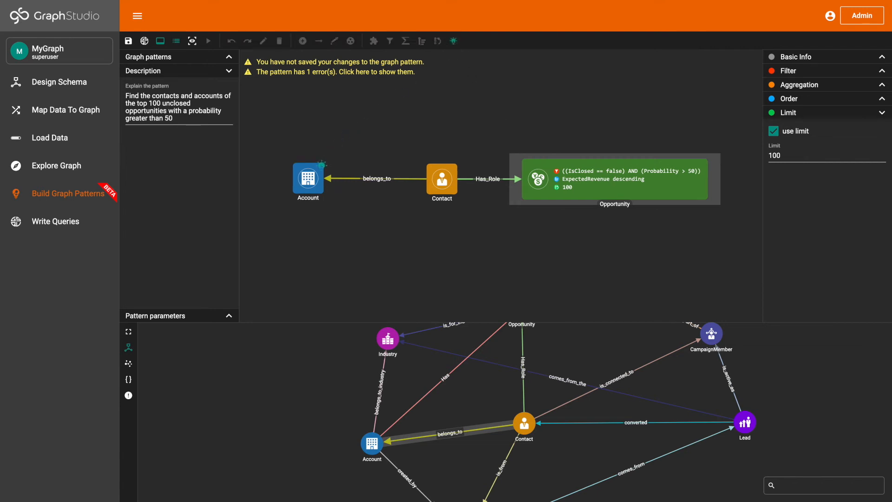
click(360, 179)
click(445, 183)
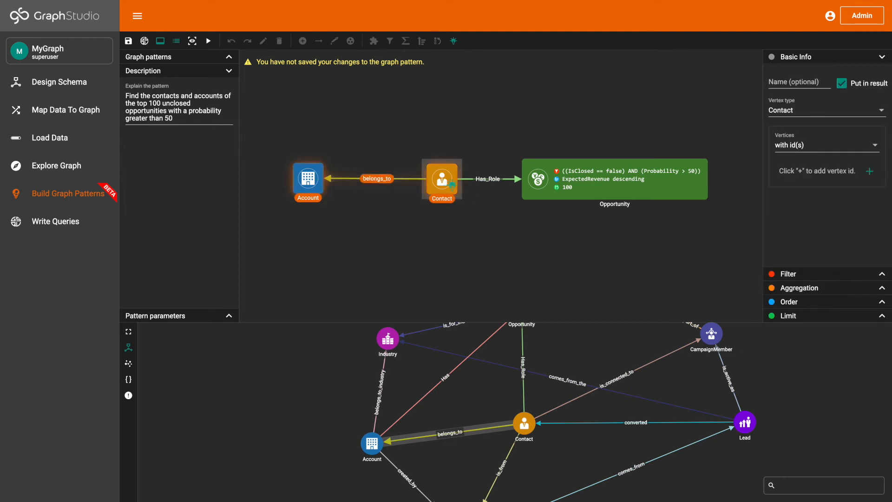
click(486, 180)
click(562, 176)
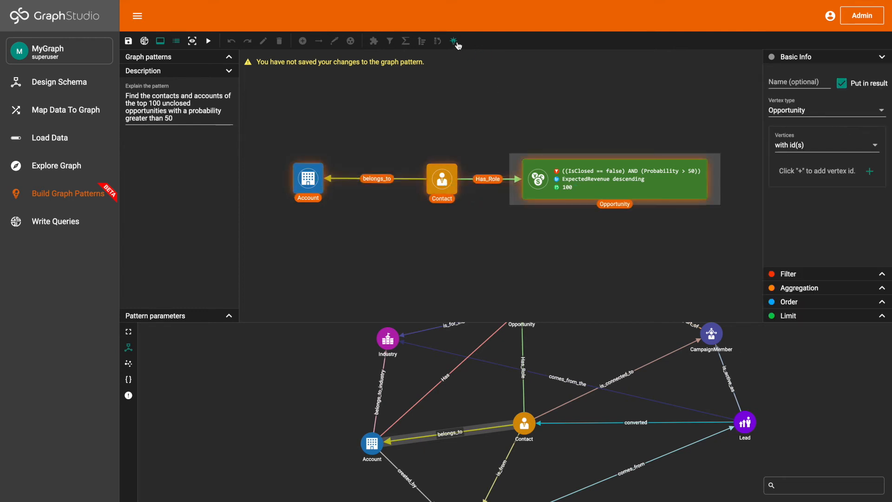
click(128, 41)
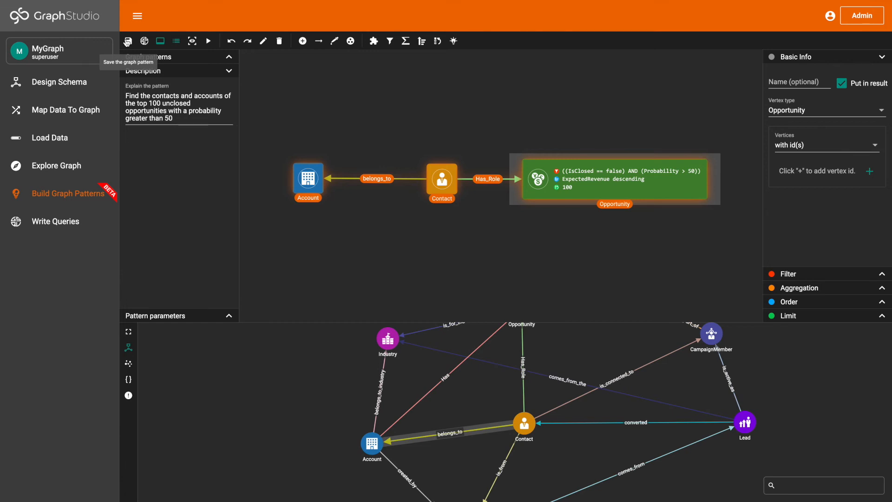
click(128, 42)
Step: Run the graph pattern and expand its result graph to fill the workspace
click(210, 42)
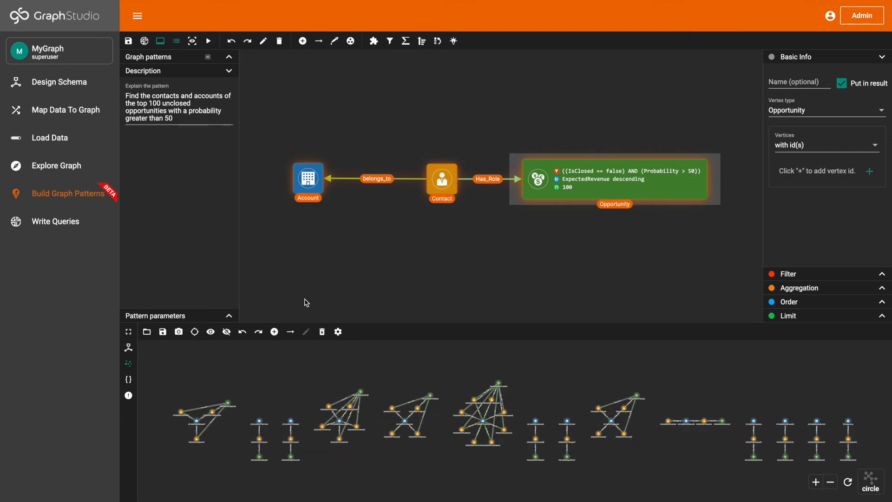
click(130, 332)
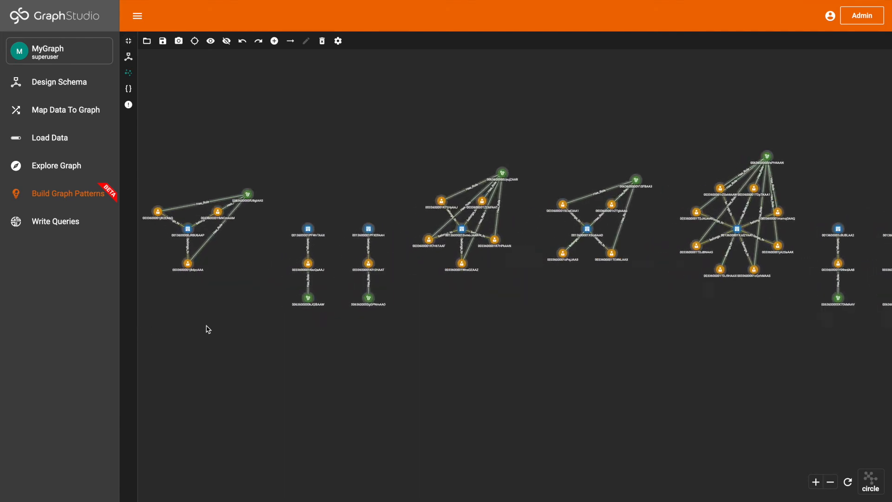
Step: Examine the attributes of the Opportunity and Contact vertices and the remaining result clusters, and return the result graph to its docked size
mouse_move(284, 213)
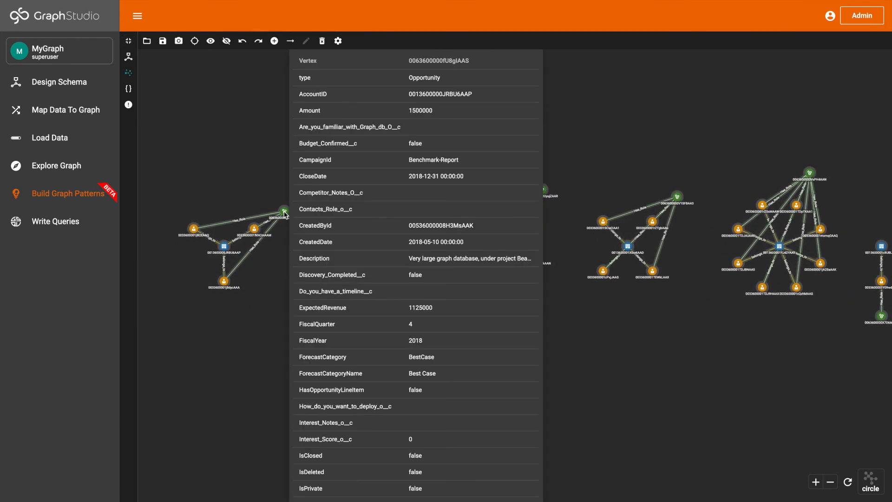
mouse_move(229, 281)
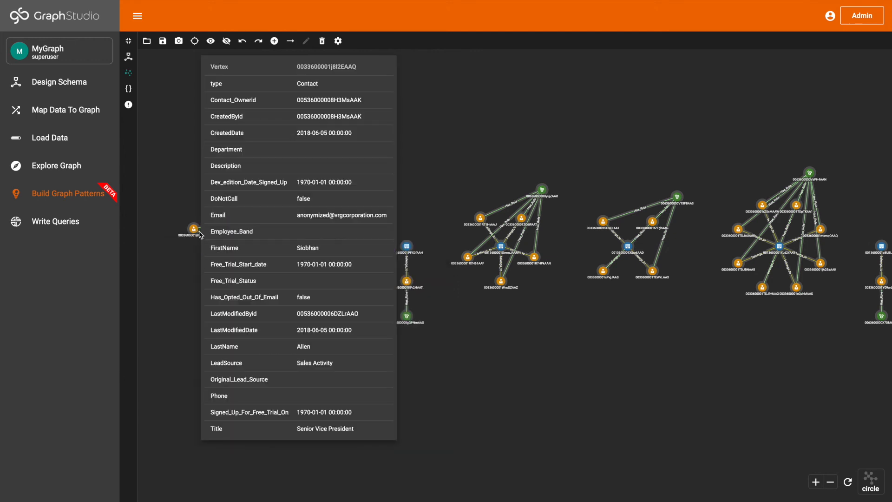
mouse_move(214, 246)
mouse_move(346, 253)
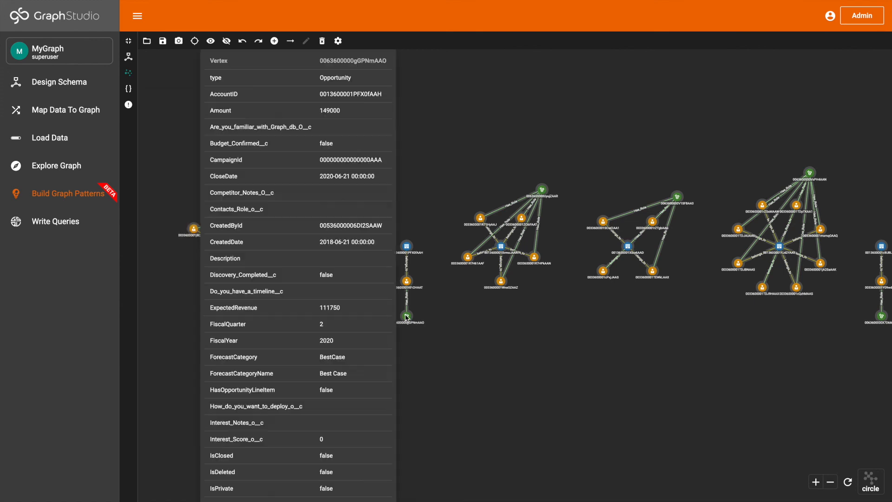
mouse_move(409, 249)
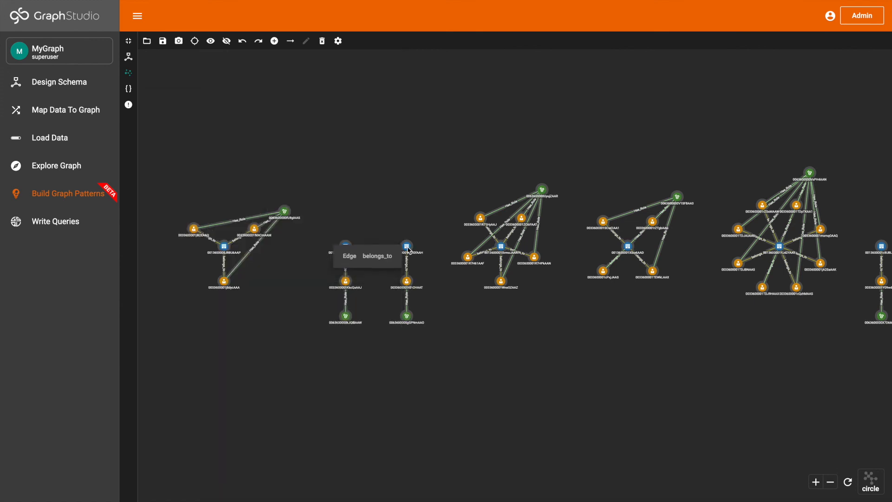
drag(560, 315, 354, 317)
drag(511, 348, 417, 347)
drag(576, 358, 466, 358)
drag(628, 368, 497, 371)
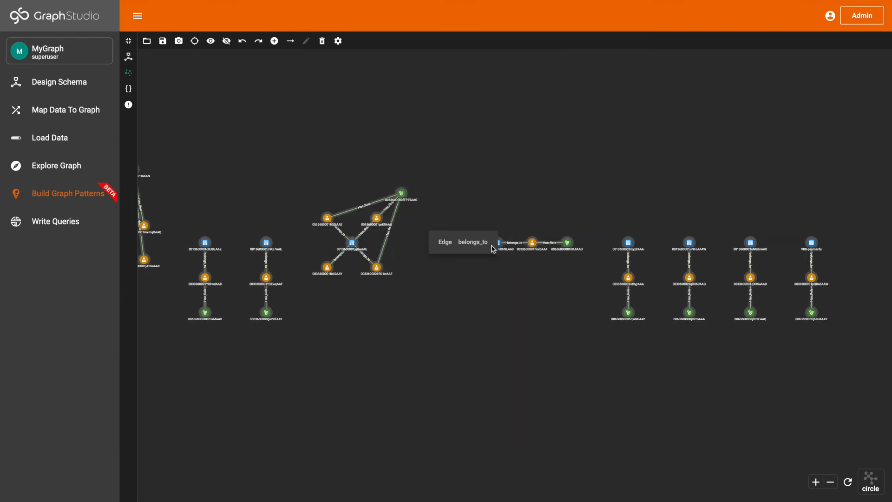
click(129, 43)
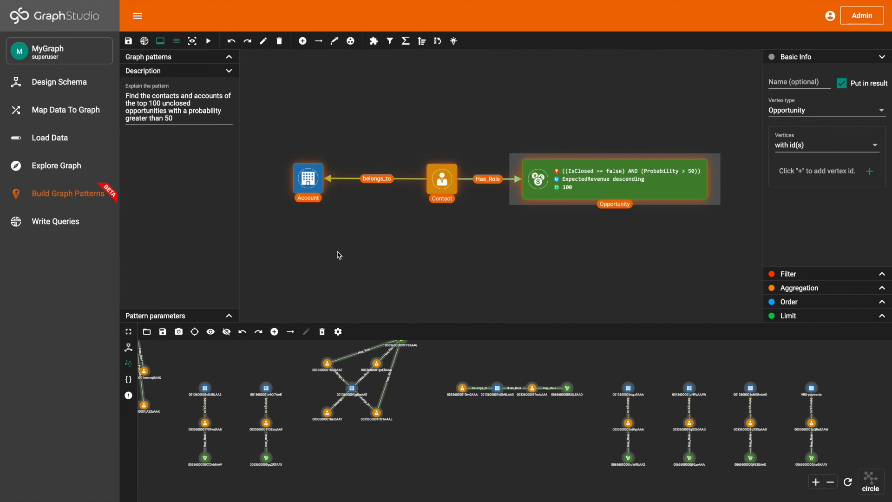